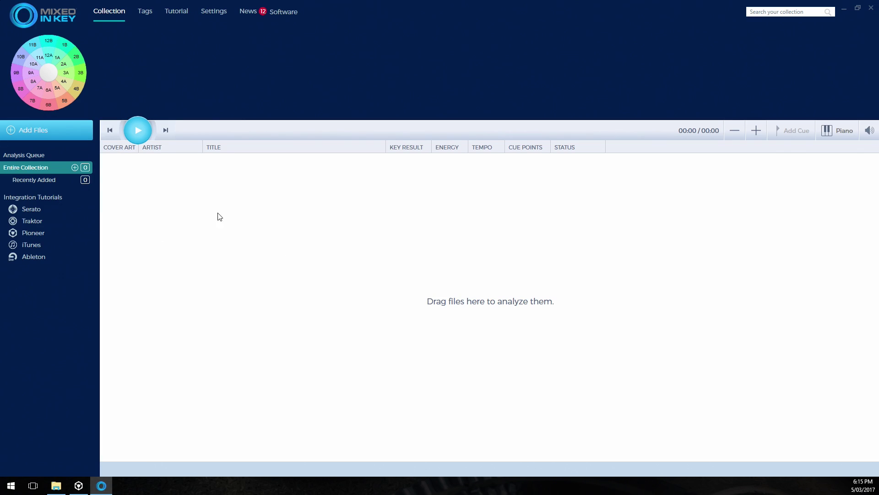
Open Mixed In Key's Update Tags settings so detected keys overwrite the Comments field.
left_click(215, 19)
left_click(43, 72)
Select all 20 bootleg MP3s in Explorer and drag them into Mixed In Key for analysis.
left_click(54, 438)
left_click_drag(311, 298, 80, 52)
left_click_drag(132, 87, 255, 287)
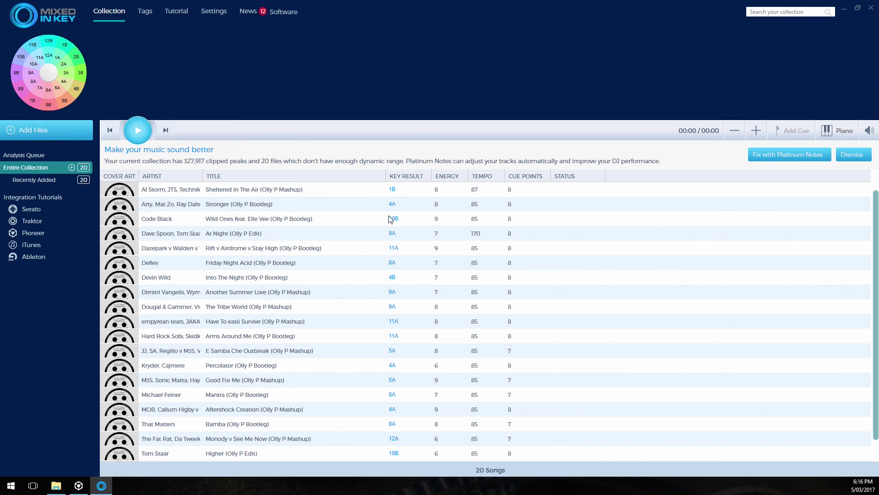
left_click(56, 486)
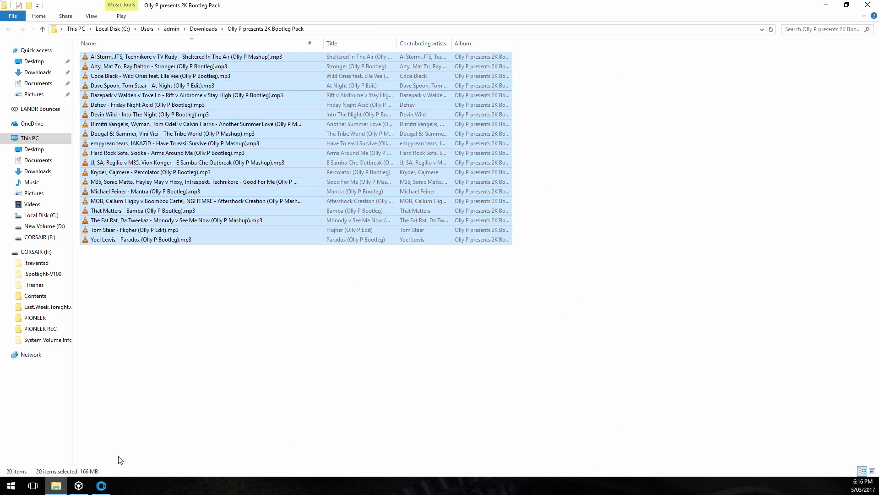
Add the Comments detail column to the bootleg folder's view in File Explorer.
right_click(542, 45)
left_click(568, 228)
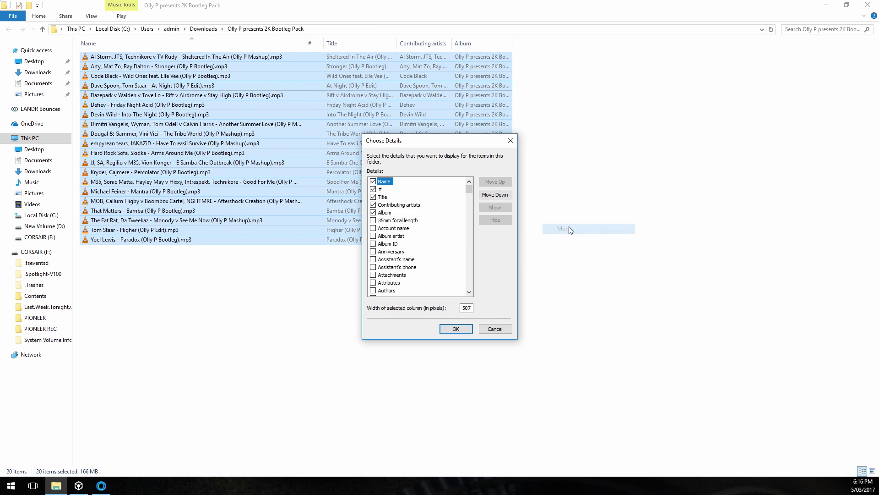
scroll(407, 225, "down", 12)
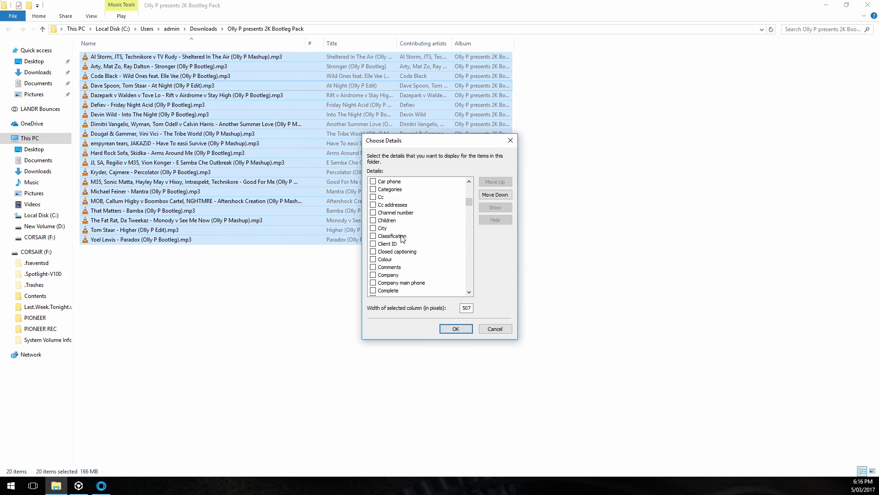
left_click(373, 243)
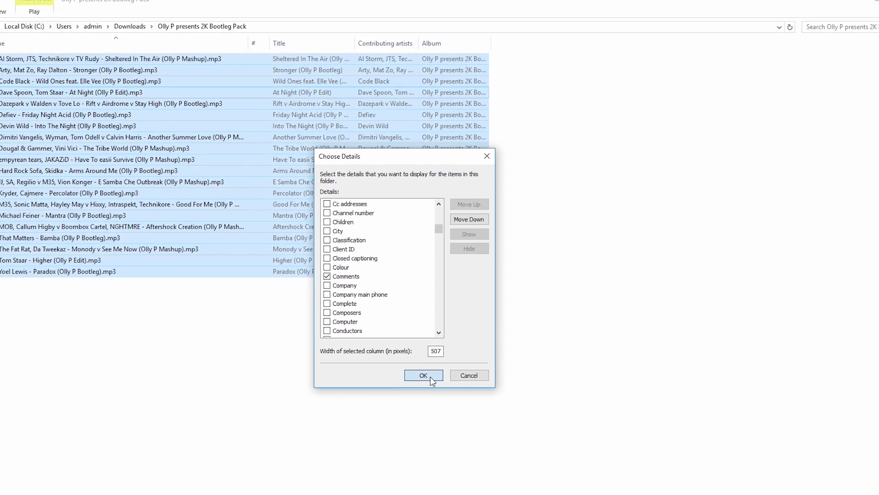
left_click(430, 377)
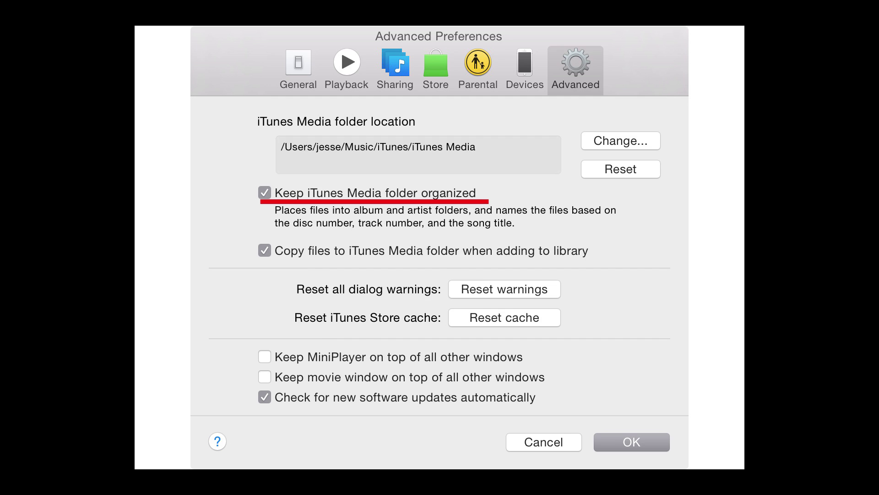
Select all 20 bootleg MP3 files in the File Explorer folder.
left_click_drag(291, 280, 151, 41)
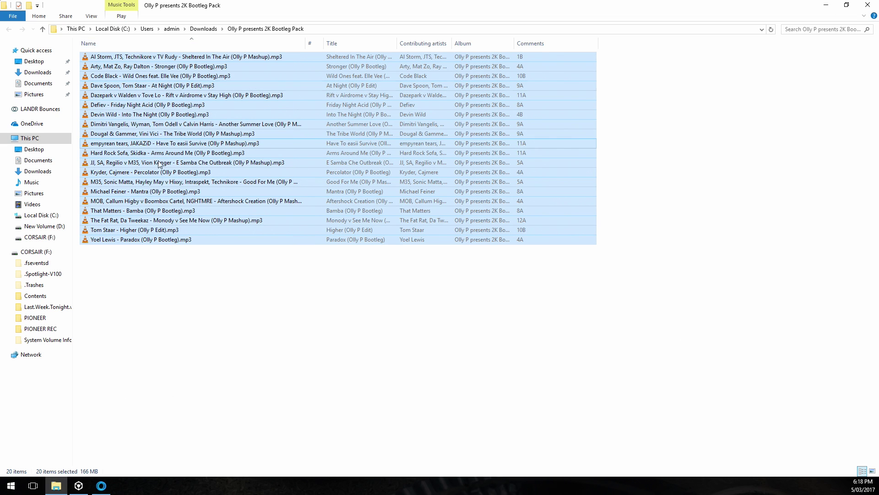
Create a rekordbox playlist named 'Olly P' and drag the 20 bootleg tracks into it.
left_click(79, 486)
left_click(100, 207)
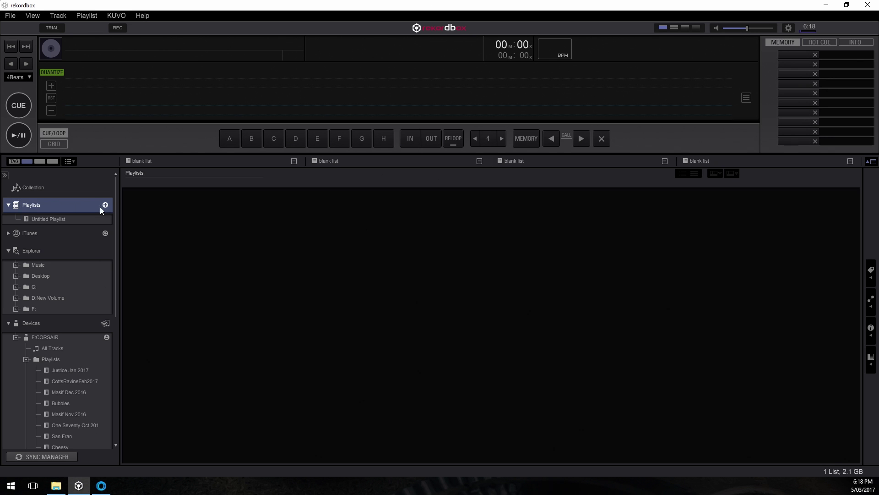
left_click(105, 204)
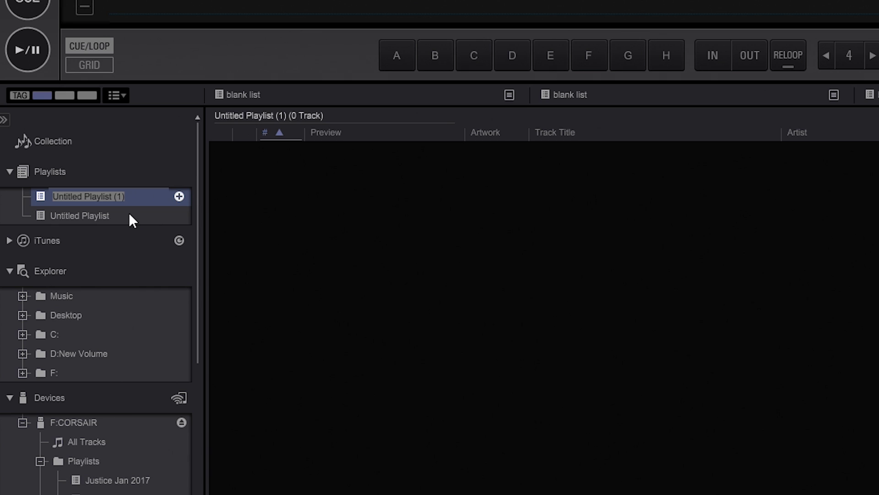
type("Olly P")
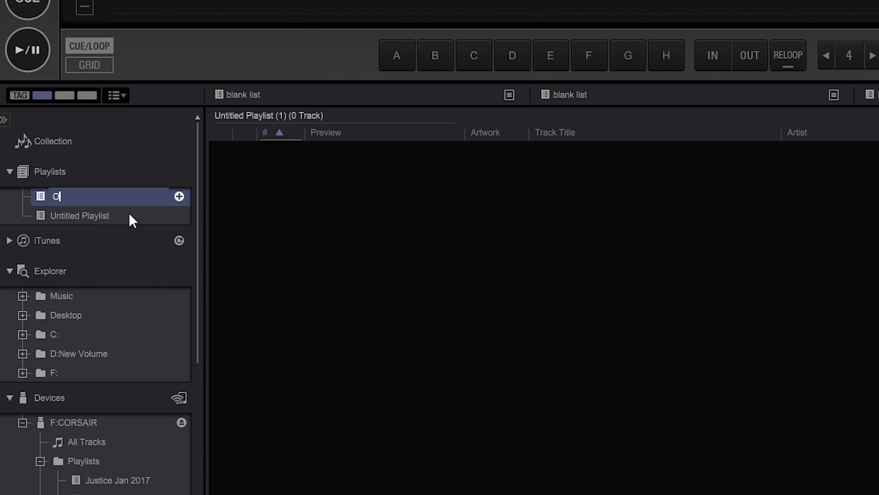
key("Return")
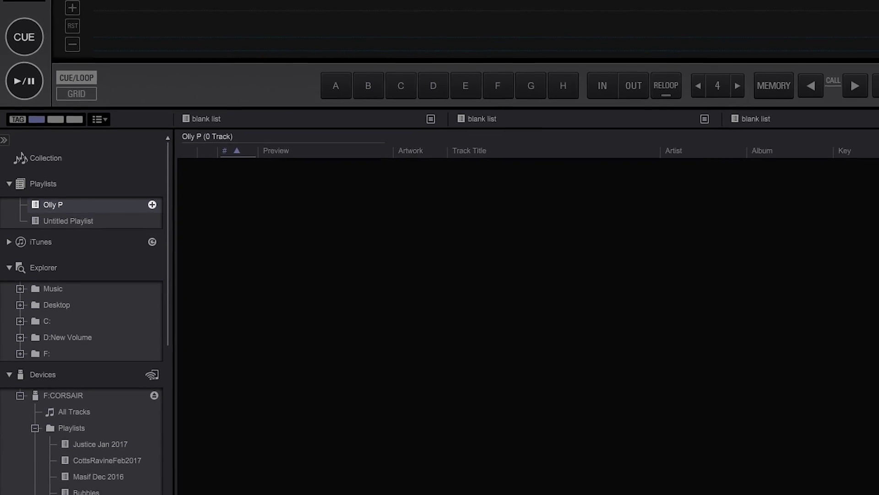
key("alt+Tab")
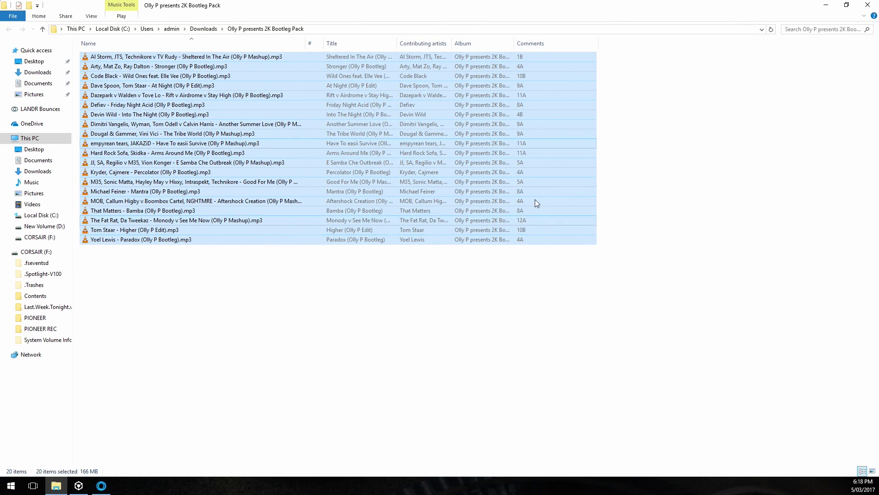
left_click_drag(169, 149, 240, 274)
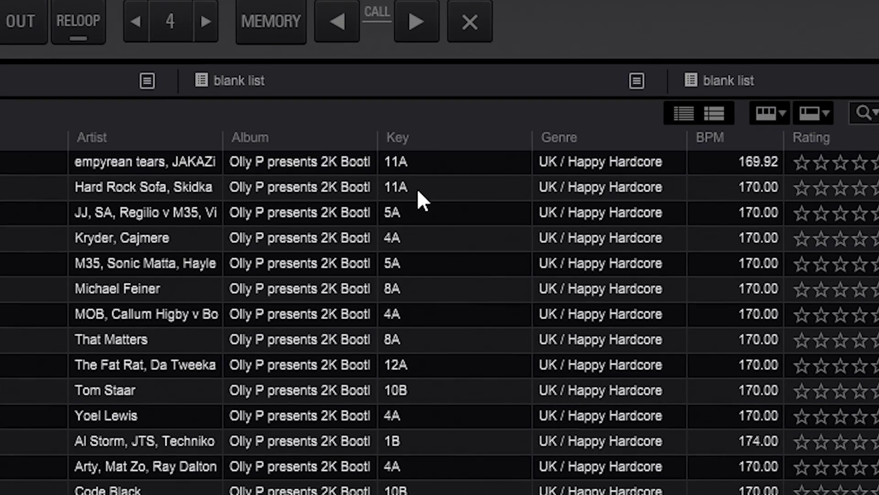
Hide the Key column, show Comments, and sort the Olly P playlist by Comments descending.
right_click(423, 138)
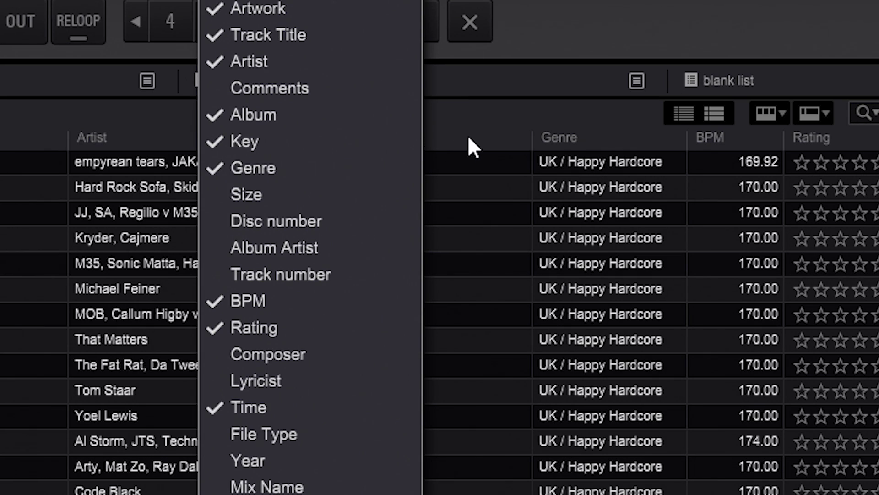
left_click(320, 139)
right_click(440, 134)
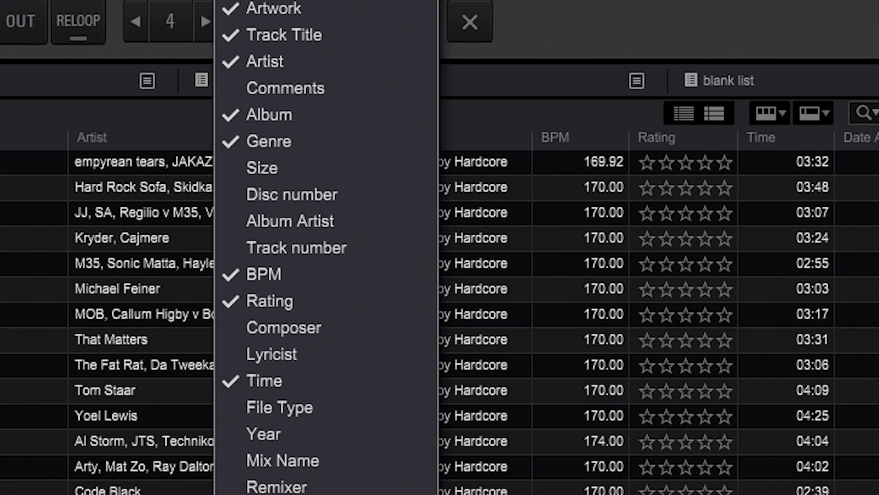
left_click(318, 94)
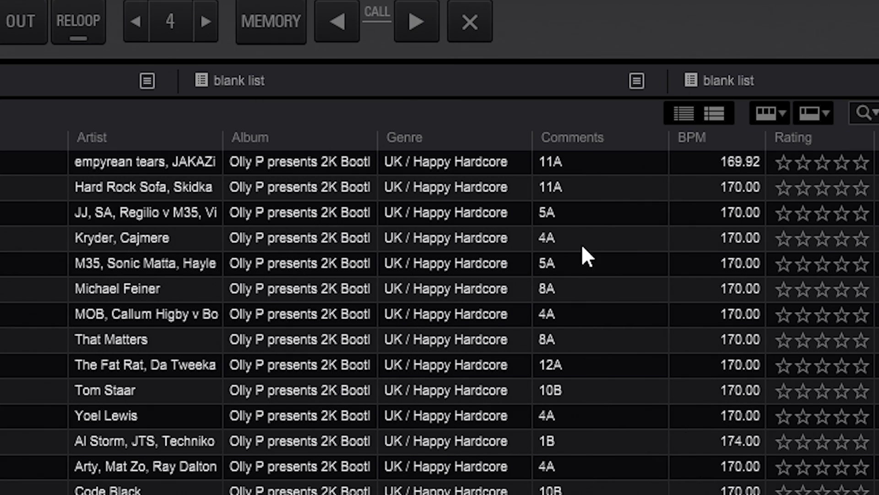
left_click(582, 137)
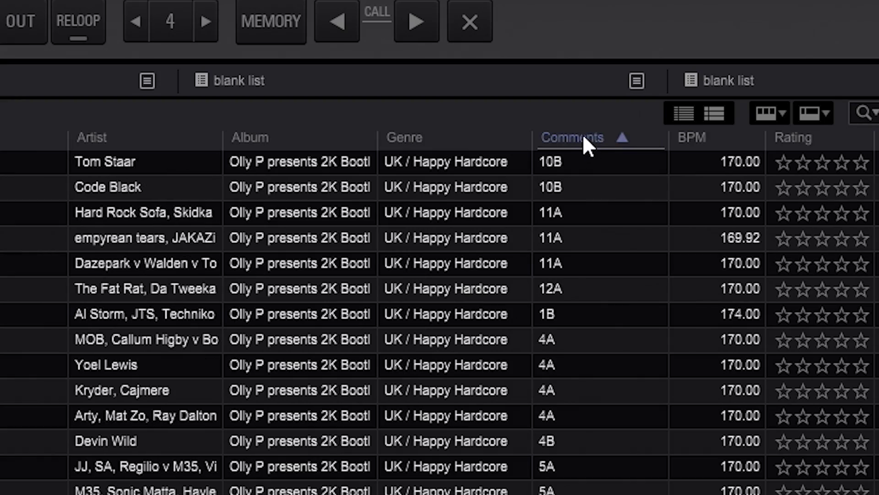
left_click(613, 143)
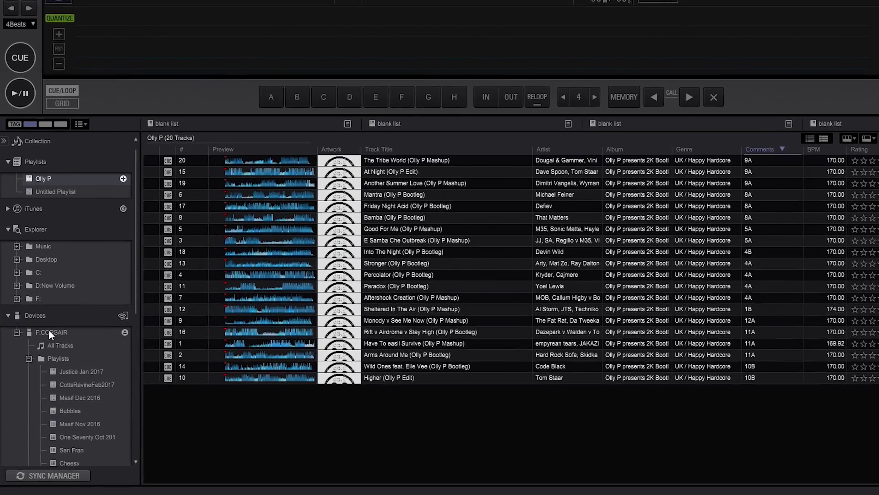
Set the F:CORSAIR drive's CDJ default right column to COMMENTS.
left_click(45, 337)
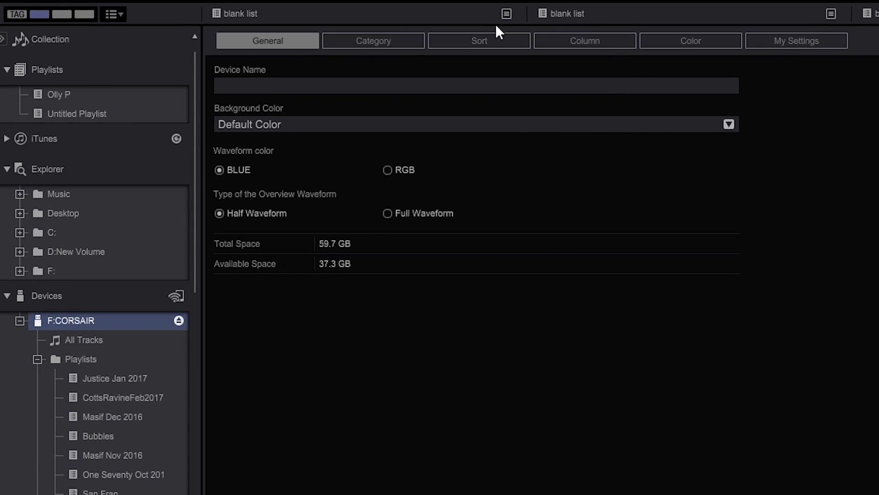
left_click(563, 39)
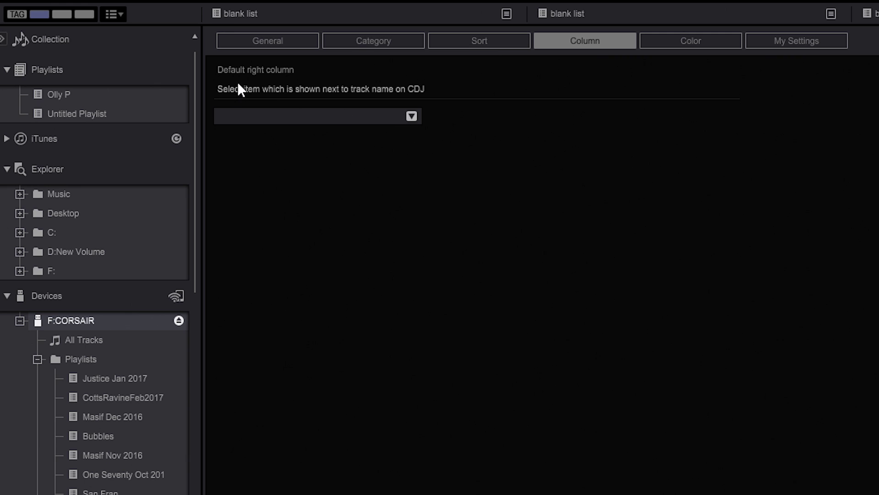
left_click(358, 116)
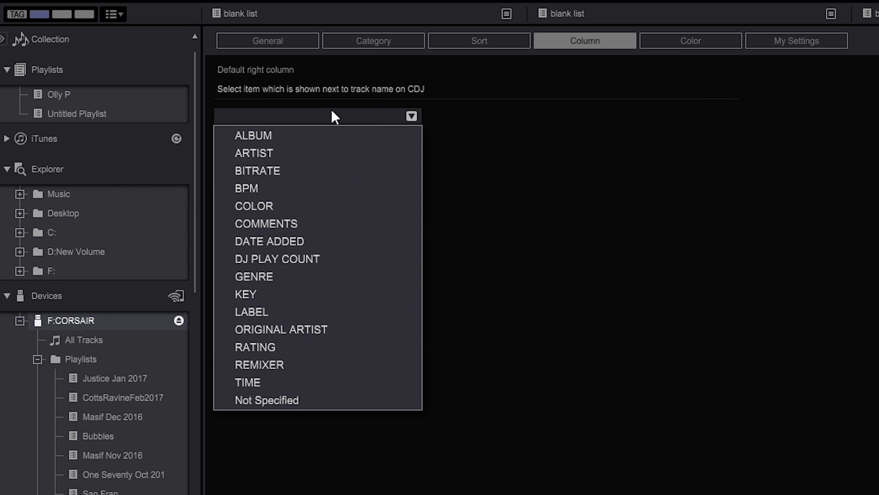
left_click(274, 225)
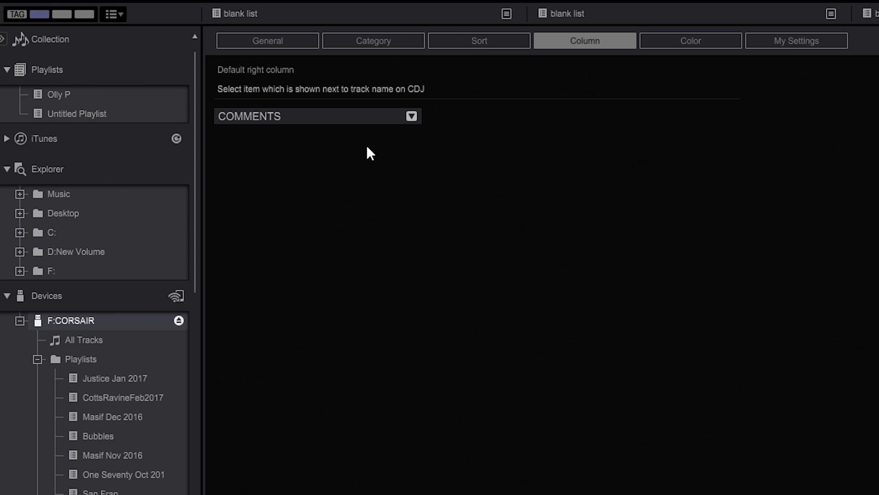
left_click(465, 45)
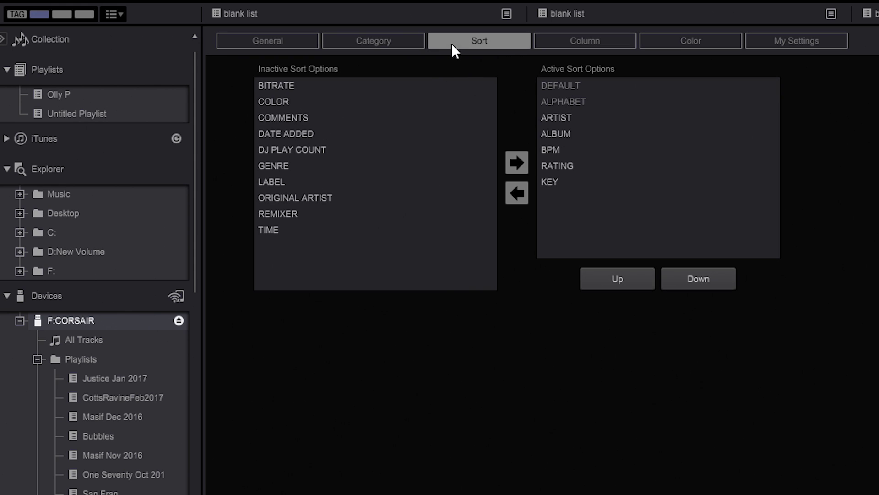
Move COMMENTS into the drive's active sort options and KEY back to inactive.
left_click(296, 116)
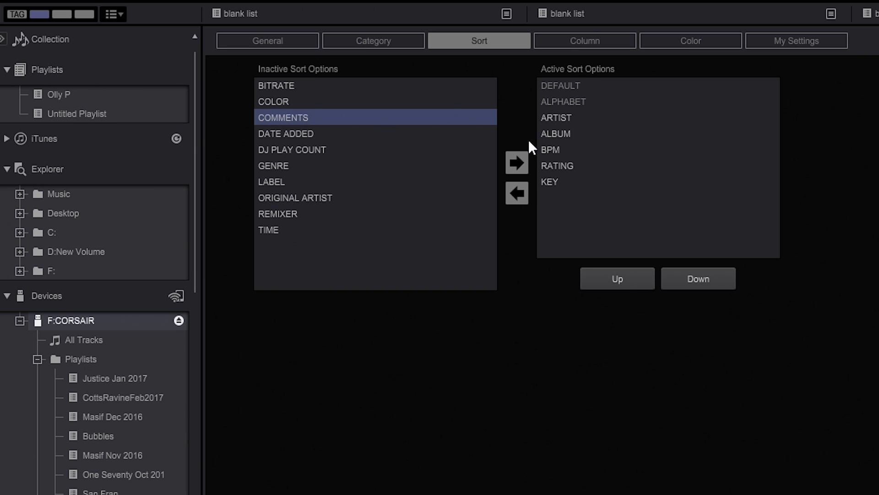
left_click(518, 160)
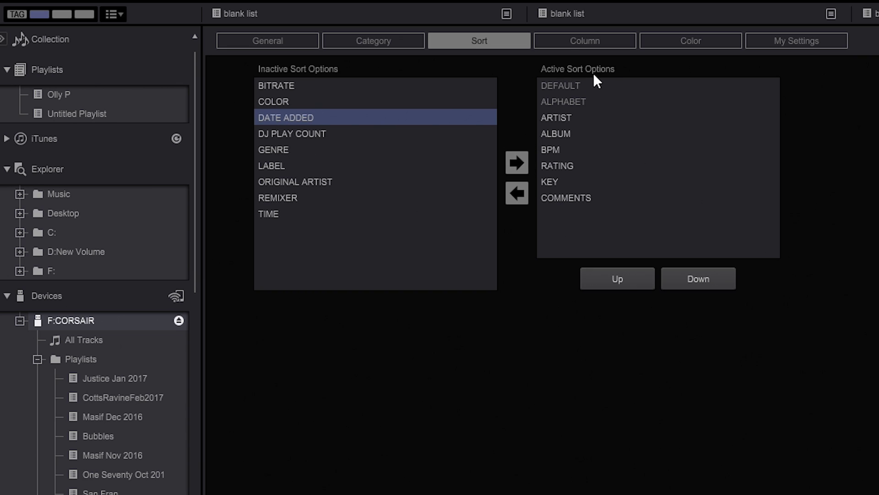
left_click(555, 182)
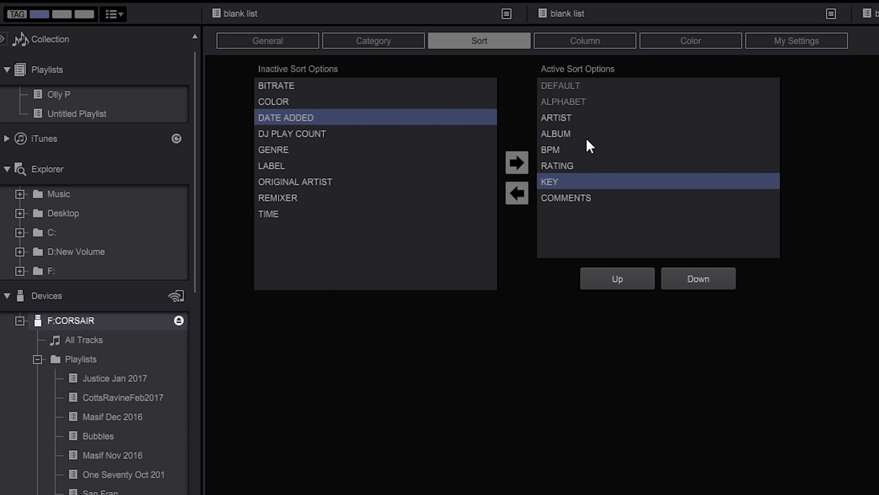
left_click(517, 192)
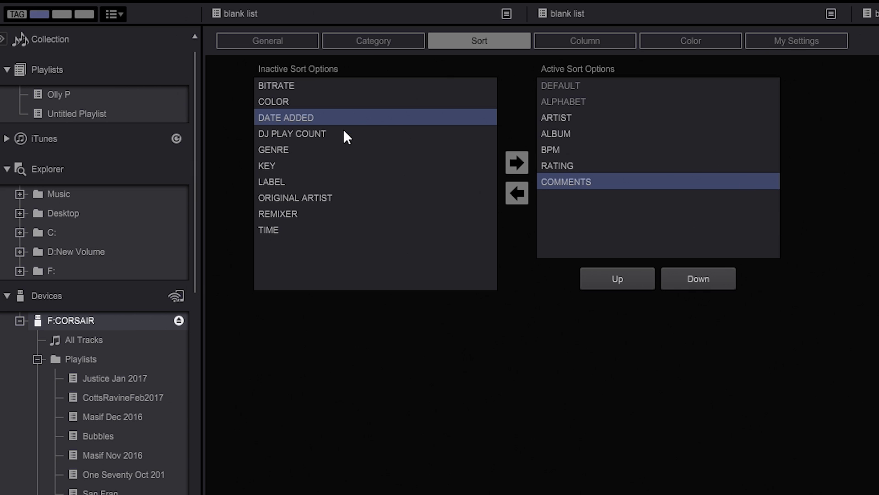
left_click(268, 46)
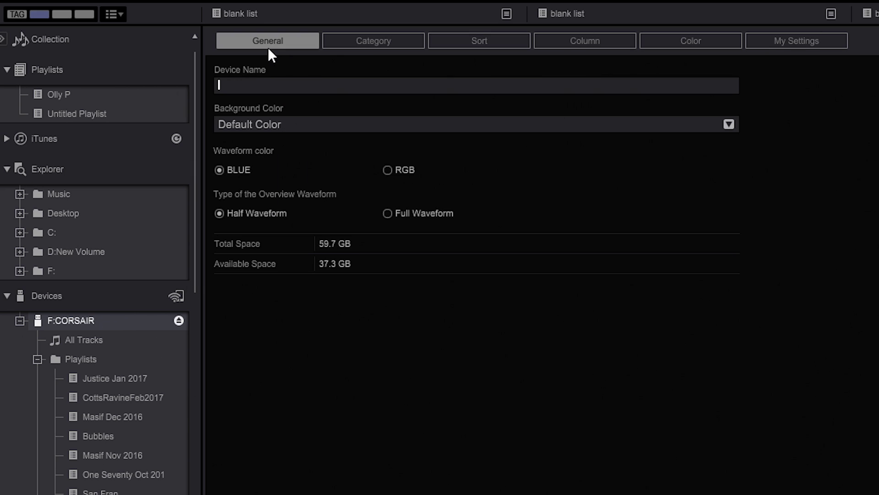
Create a new playlist named 'Olly P' under the CORSAIR drive's Playlists folder.
right_click(79, 361)
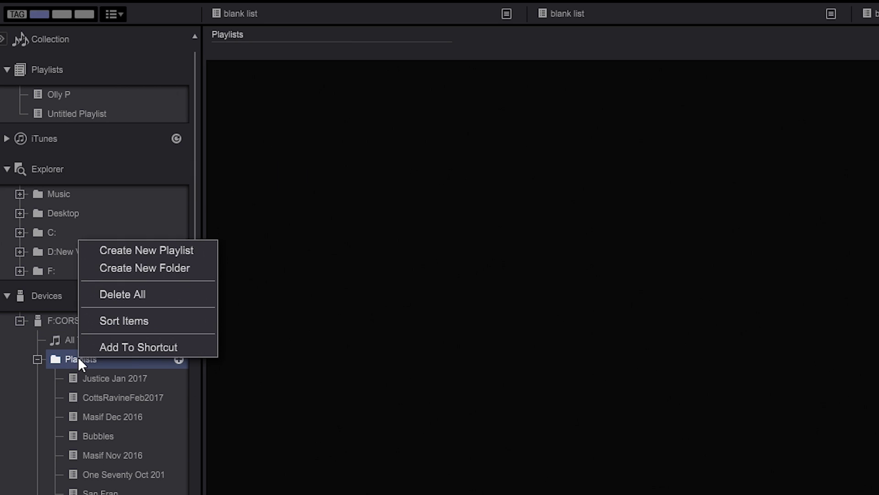
left_click(156, 250)
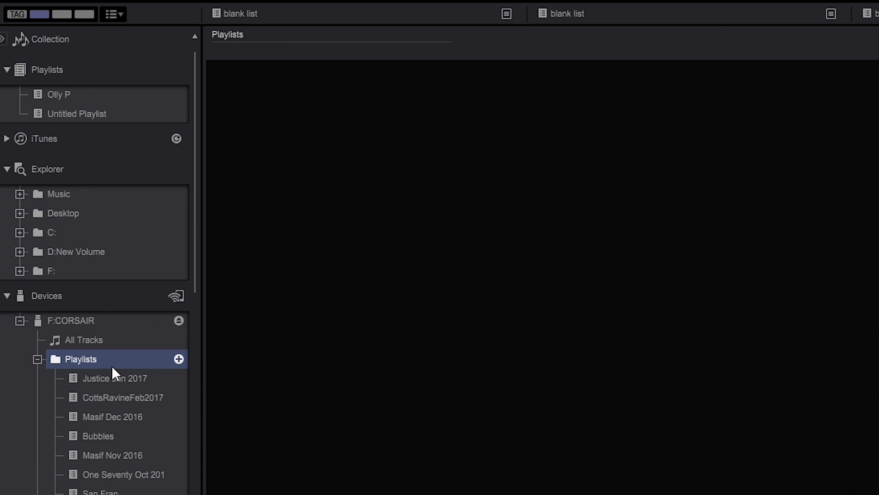
type("Olly P")
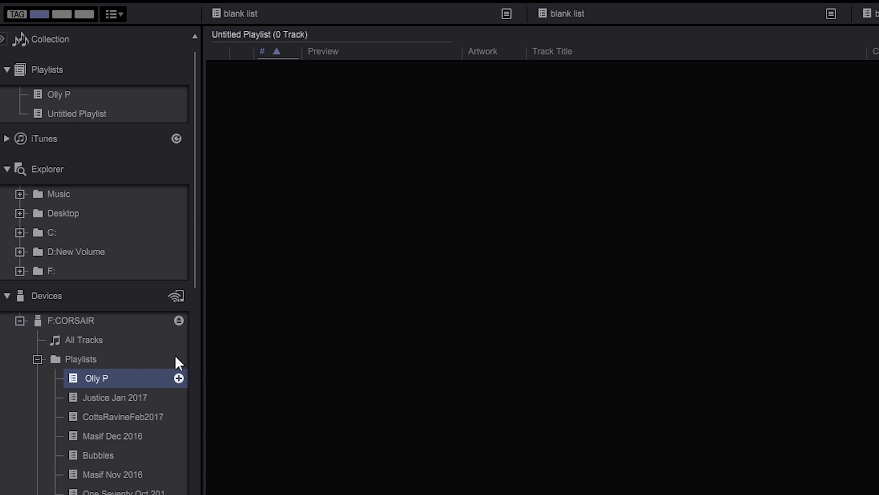
key("Return")
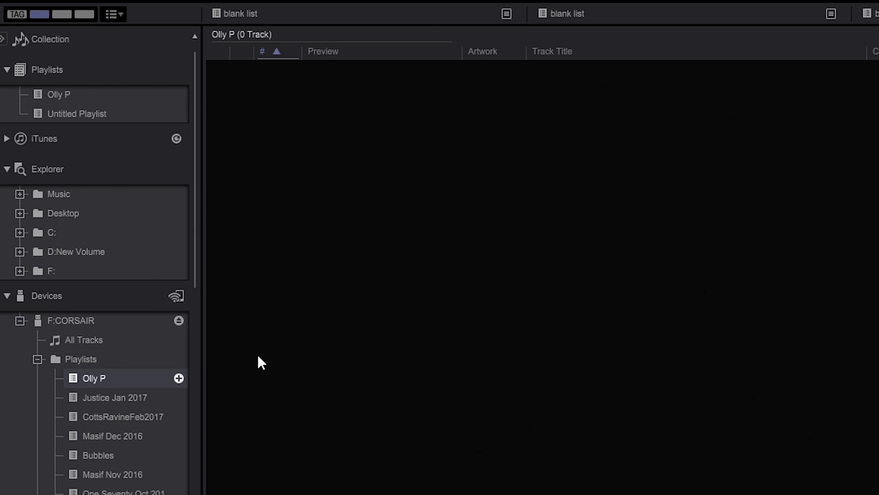
Export all 20 tracks from the collection's Olly P playlist to the drive's Olly P playlist.
left_click(87, 101)
key("ctrl+a")
left_click_drag(681, 239, 90, 382)
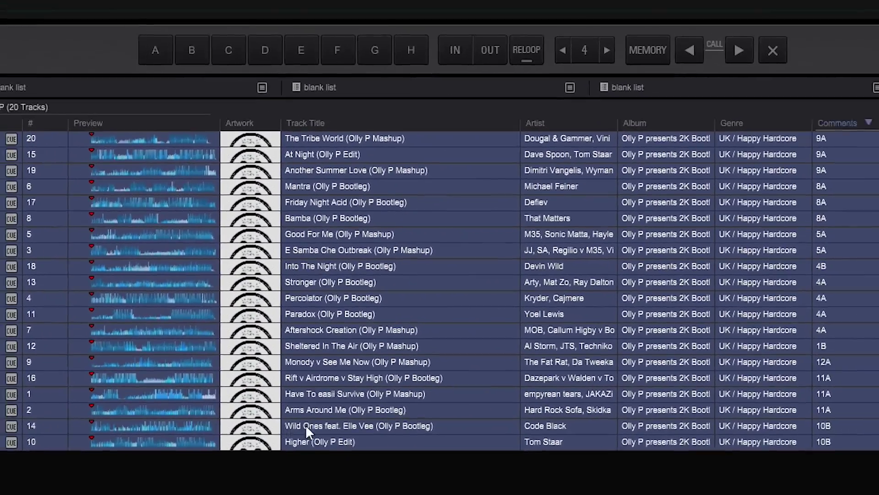
left_click(130, 387)
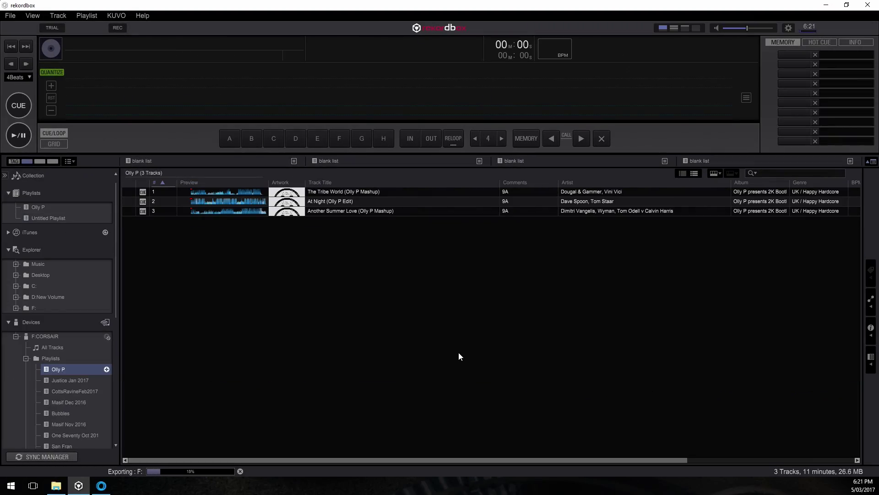